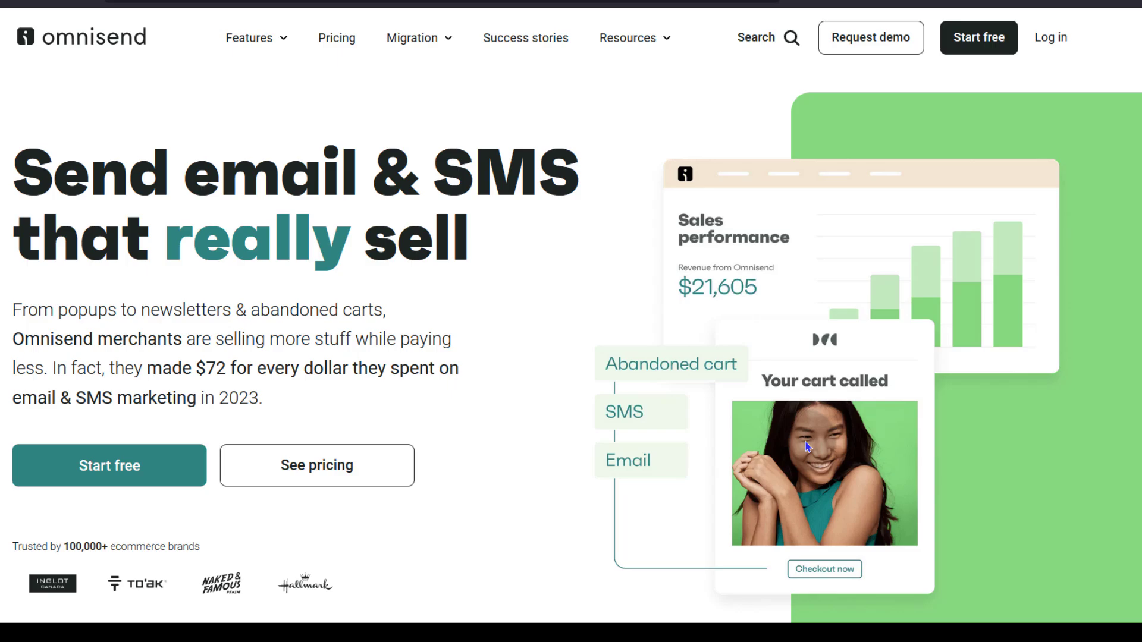
- Go to the Omnisend pricing page listing Pro at $59, Standard at $16 and Free at $0
left_click(572, 388)
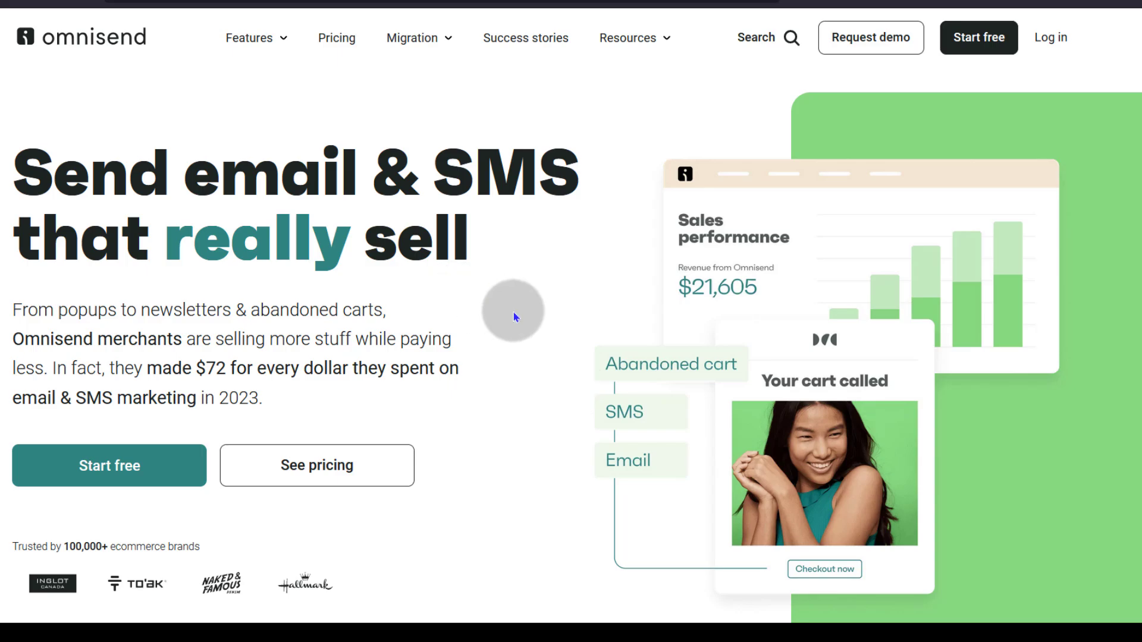
left_click(283, 40)
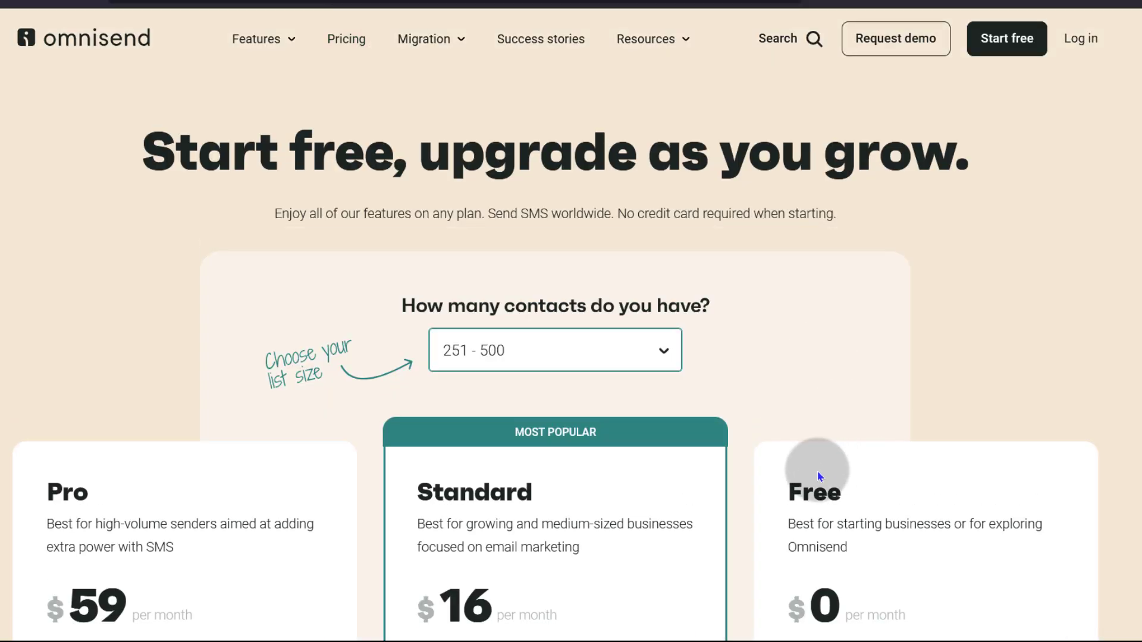
scroll(817, 472, "down", 3)
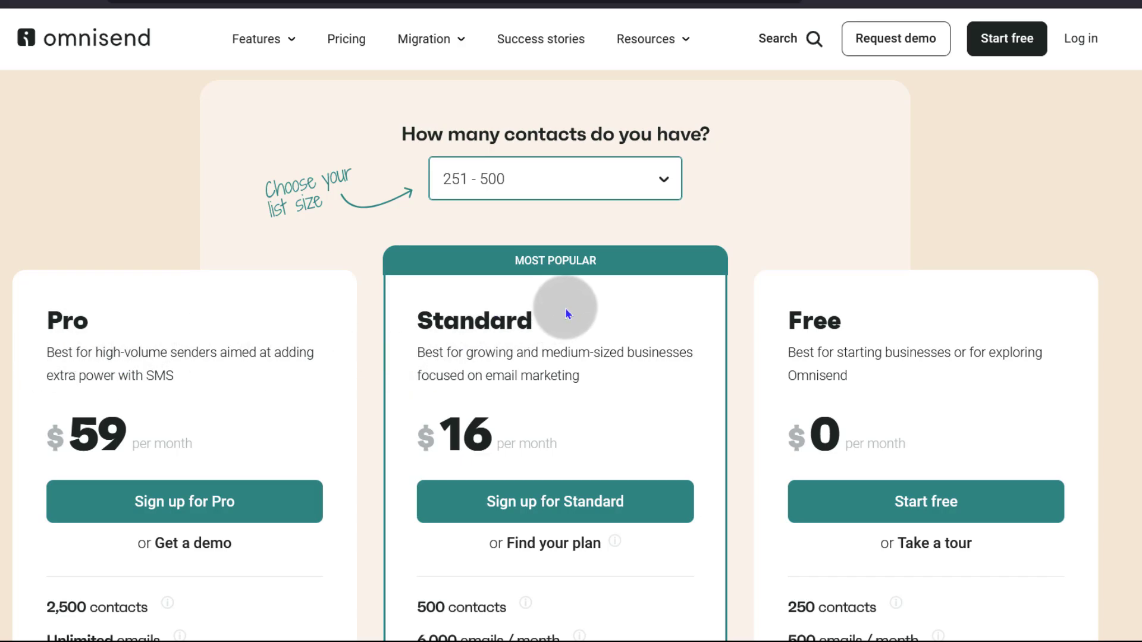
scroll(565, 307, "down", 1)
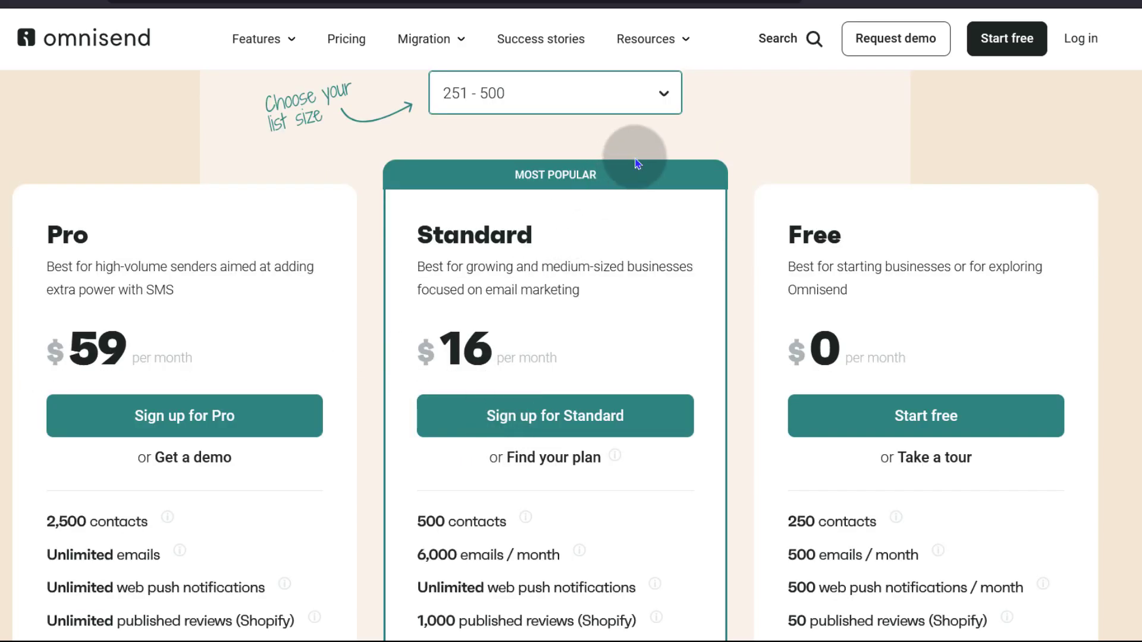
left_click(660, 90)
scroll(516, 517, "down", 5)
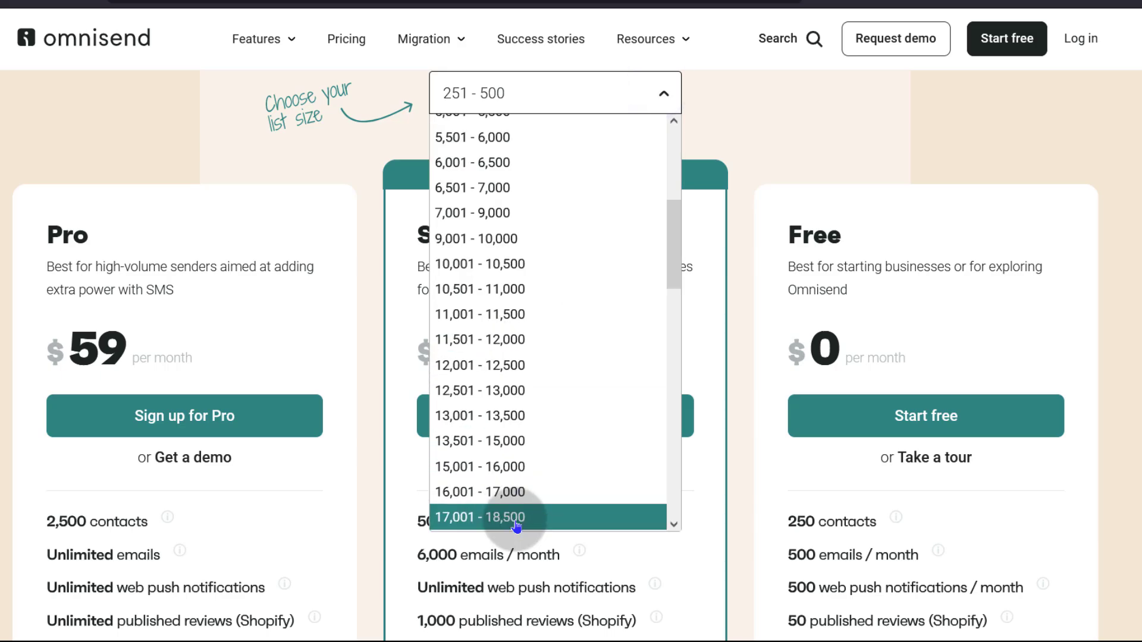
left_click(941, 120)
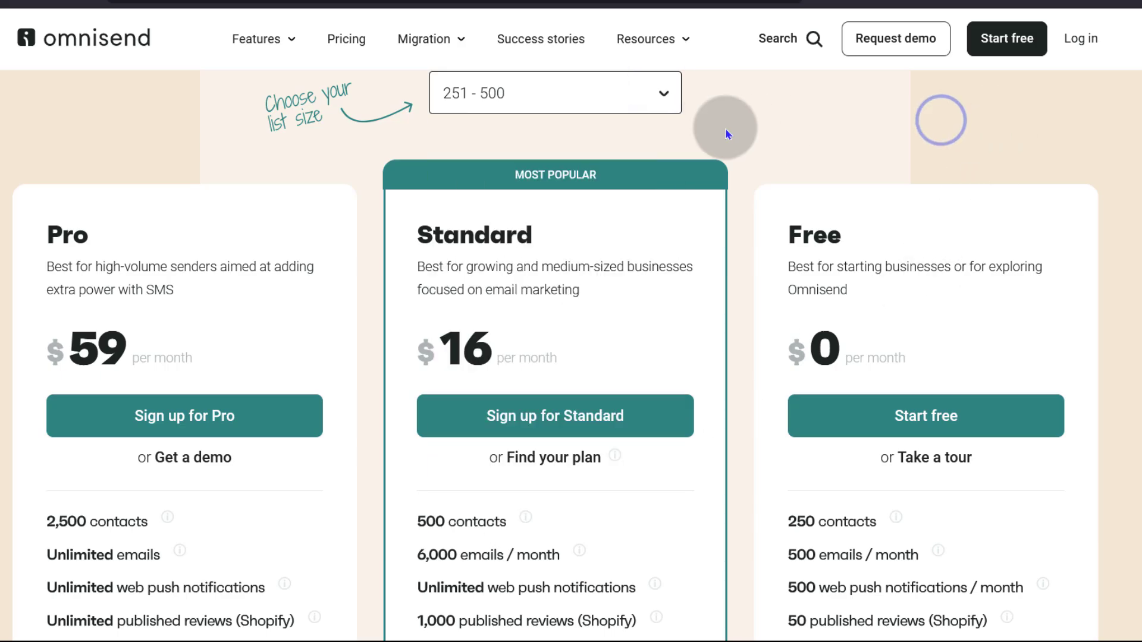
left_click(665, 95)
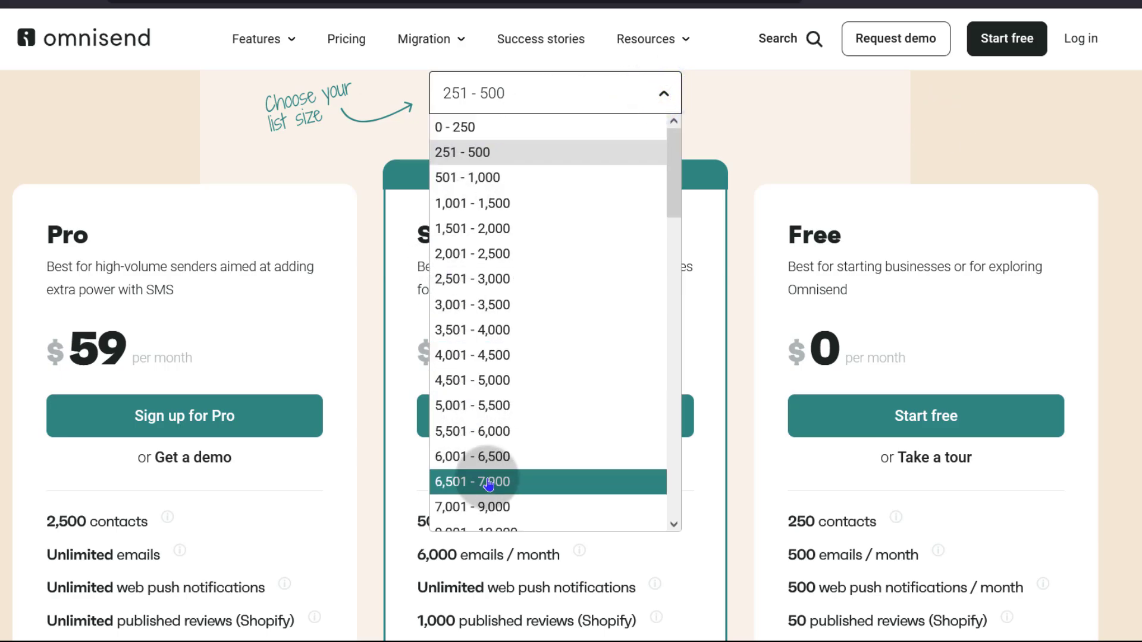
left_click(805, 120)
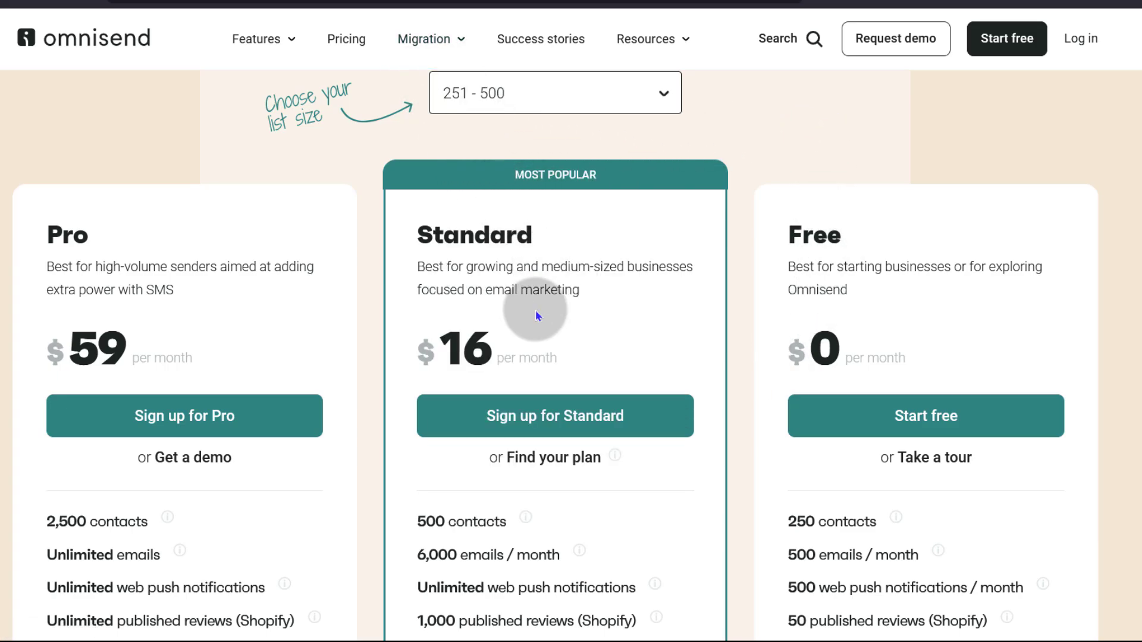
scroll(537, 312, "down", 10)
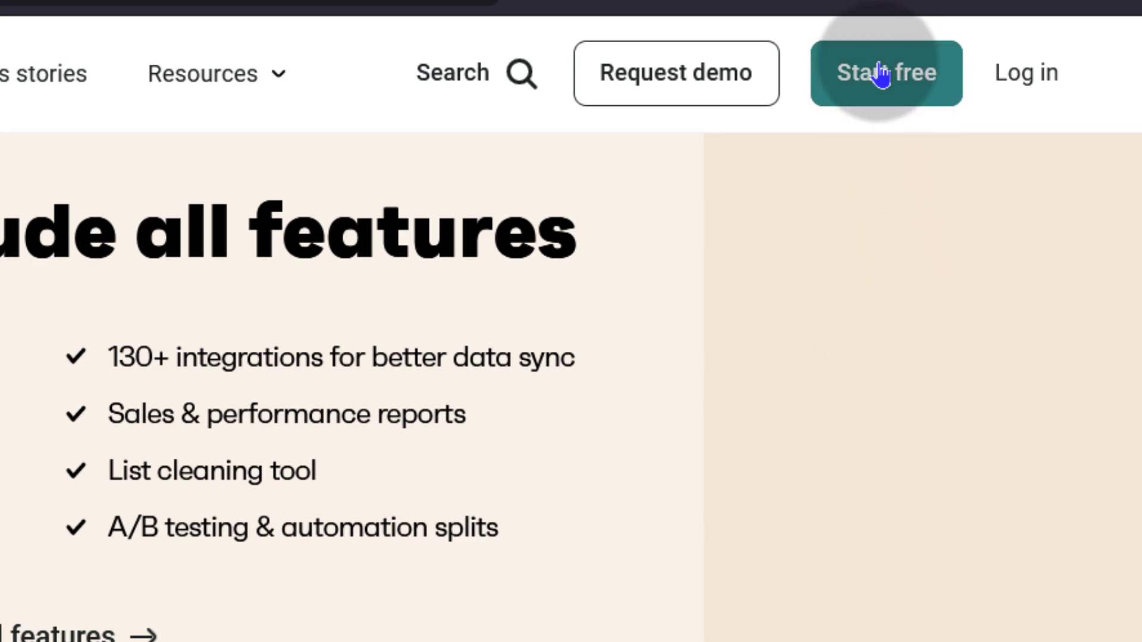
- Open the free sign-up page offering Shopify, Google or Email sign-up with no credit card
left_click(886, 77)
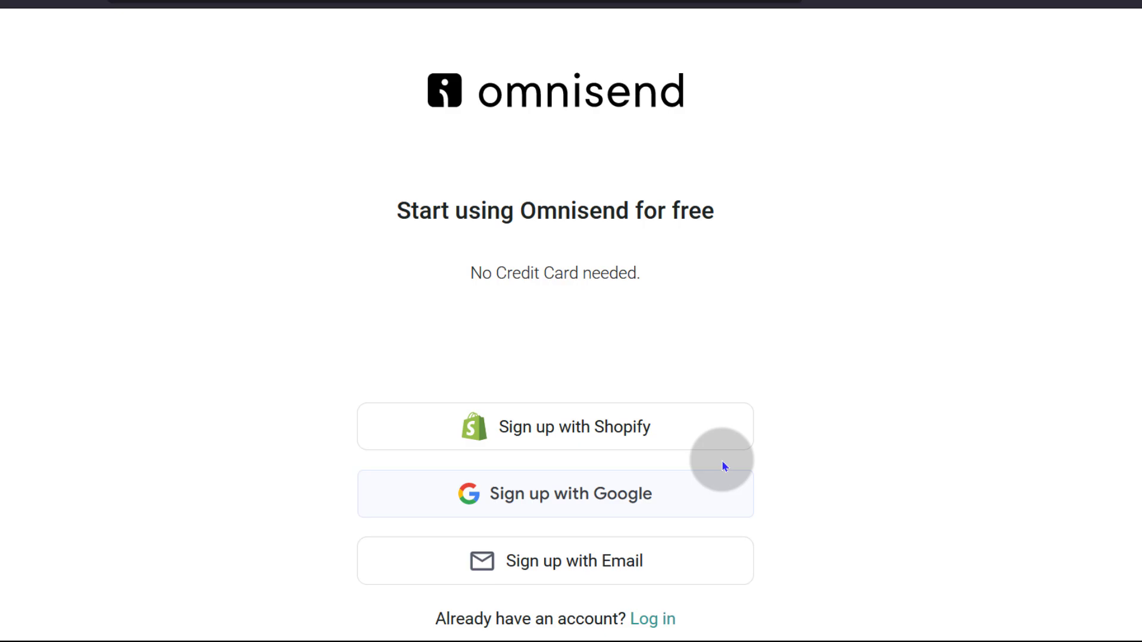
- Choose email sign-up and paste the copied email address into the form
left_click(571, 561)
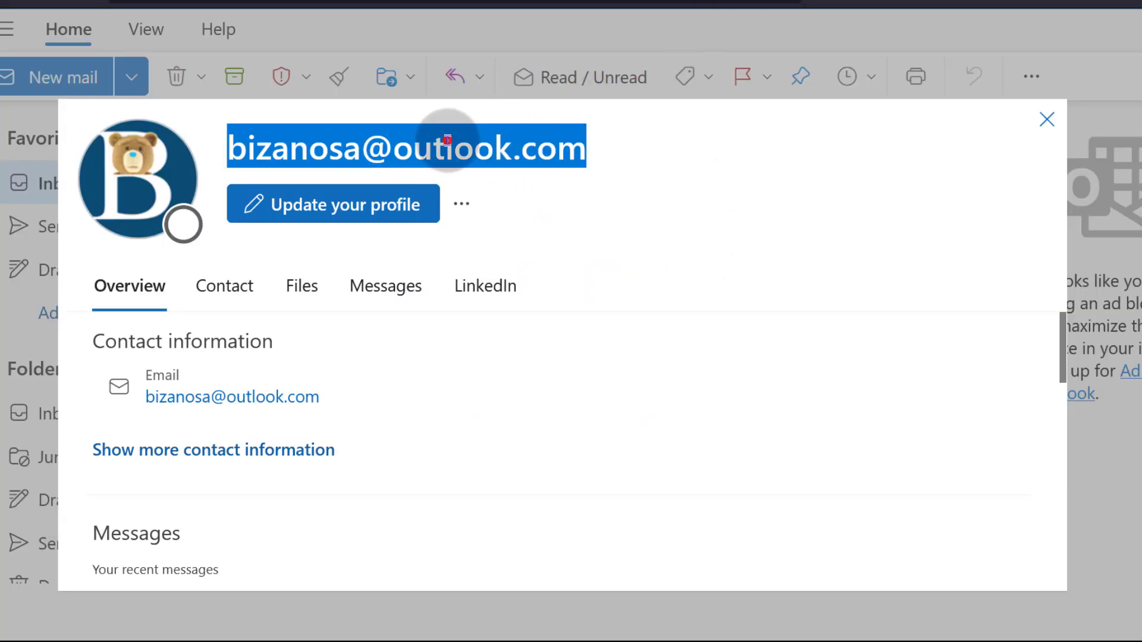
right_click(448, 140)
left_click(470, 143)
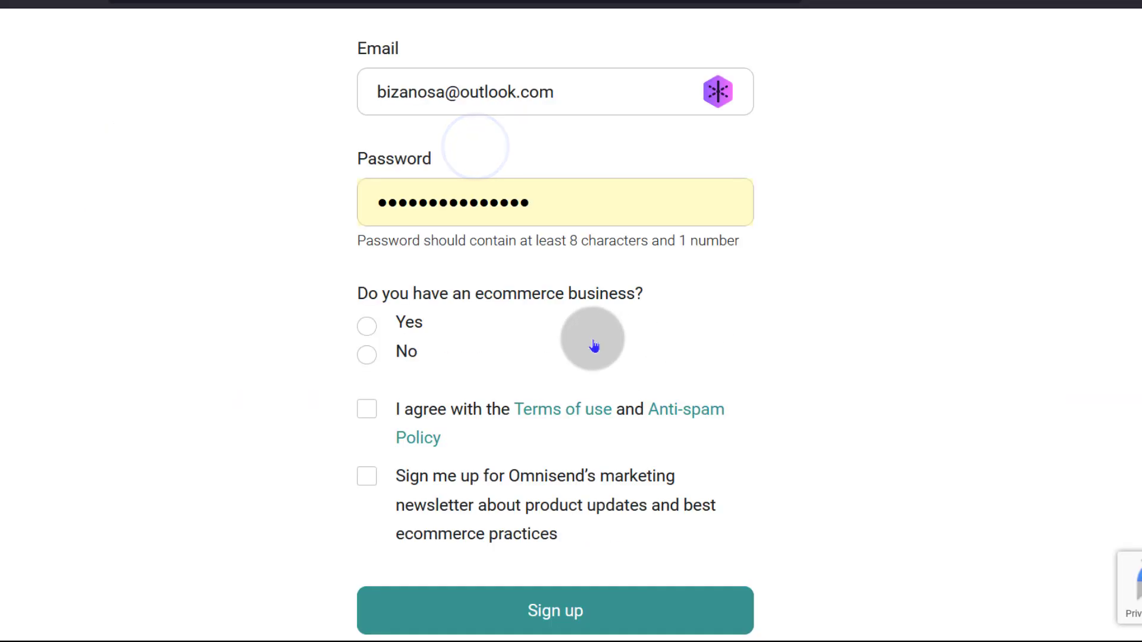
- Answer Yes to ecommerce business, accept the terms, submit, and verify the email address
scroll(718, 287, "down", 2)
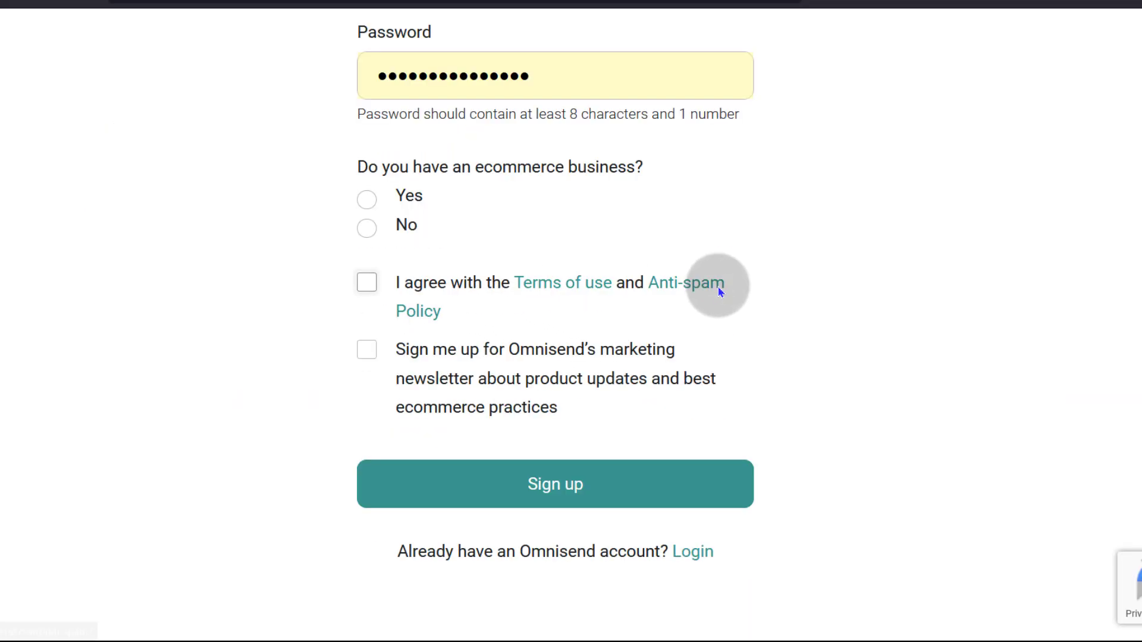
left_click(368, 198)
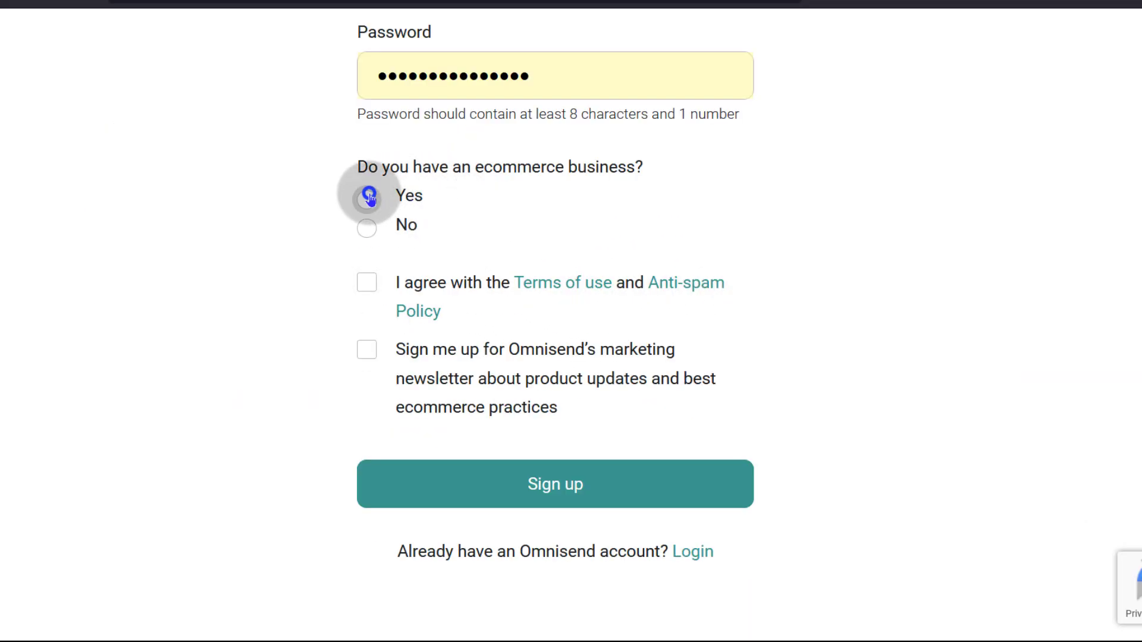
scroll(822, 209, "down", 1)
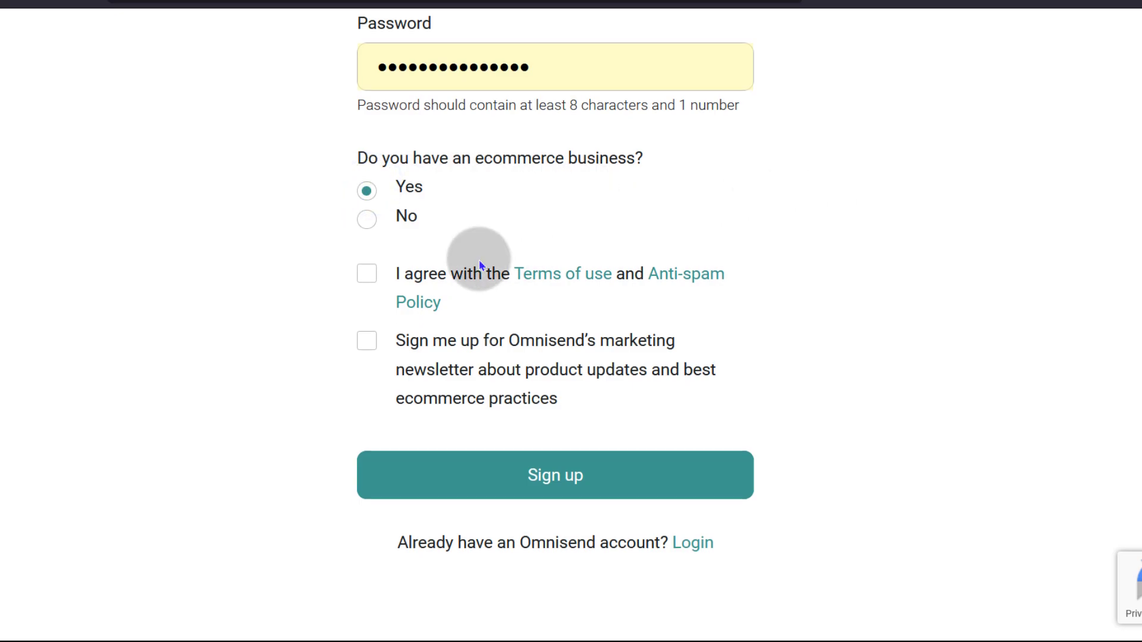
left_click(365, 266)
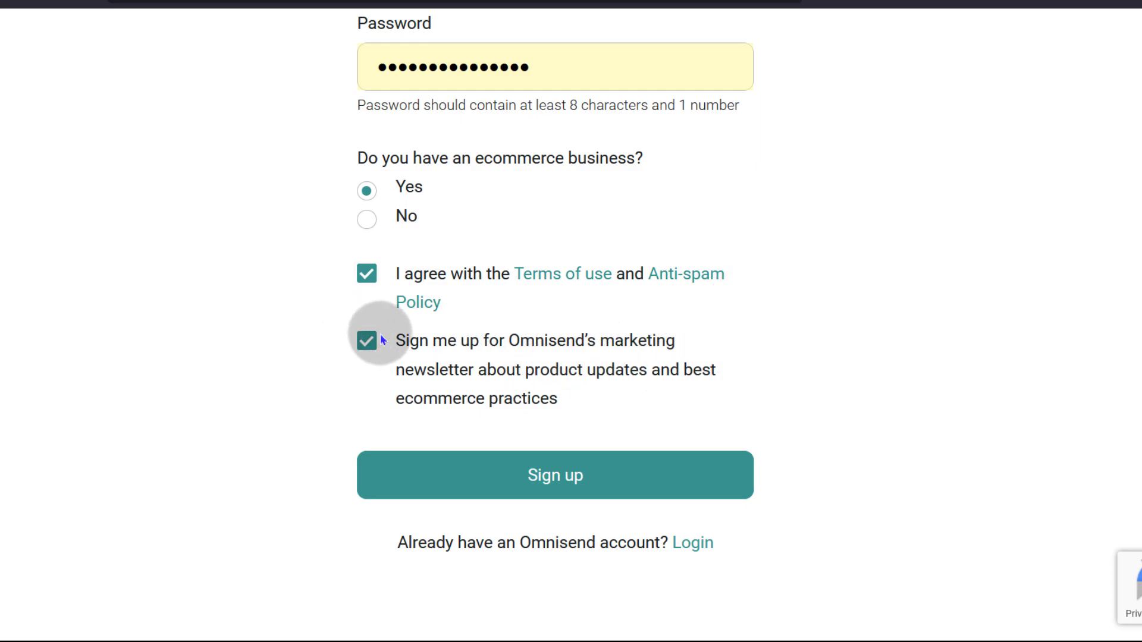
left_click(689, 497)
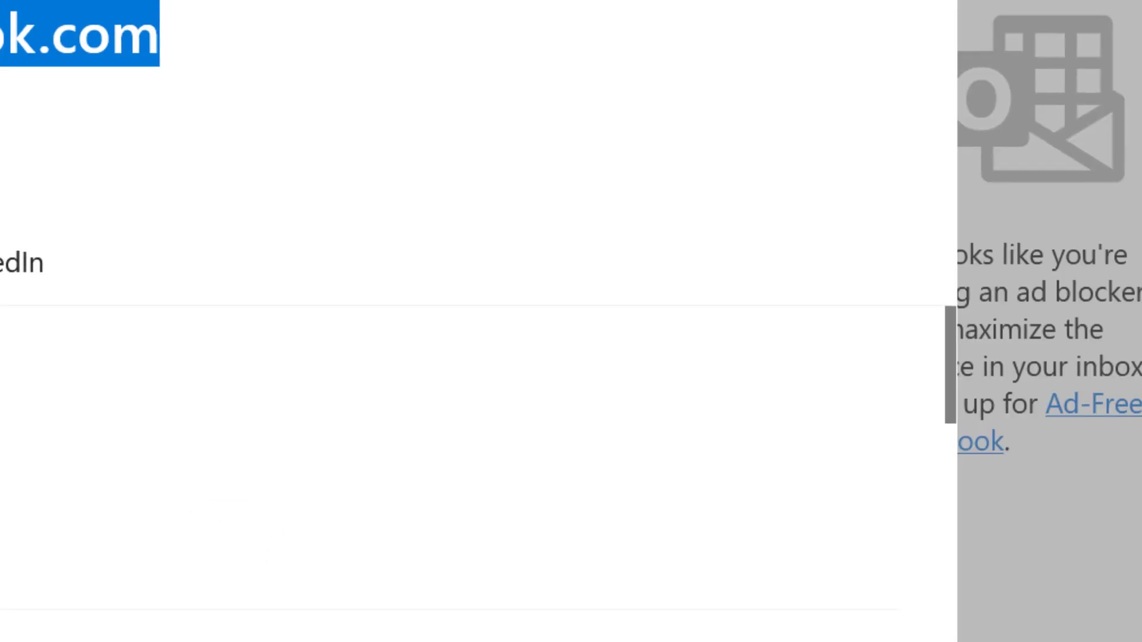
left_click(434, 285)
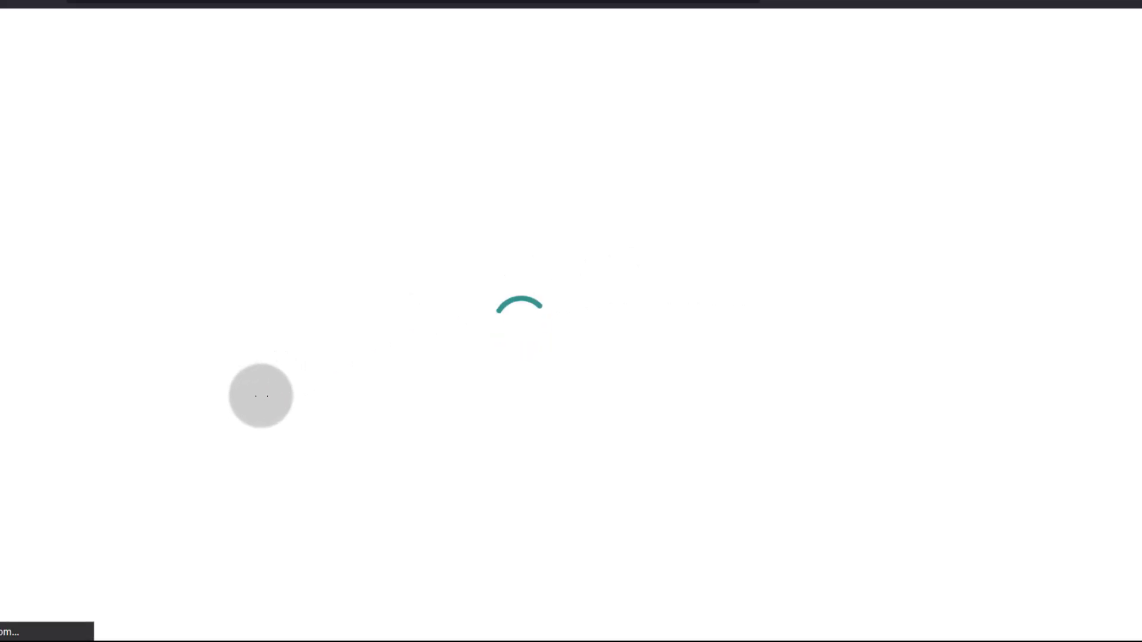
- Reveal the required business detail fields and enter your first and last name
scroll(510, 191, "down", 4)
scroll(455, 168, "down", 5)
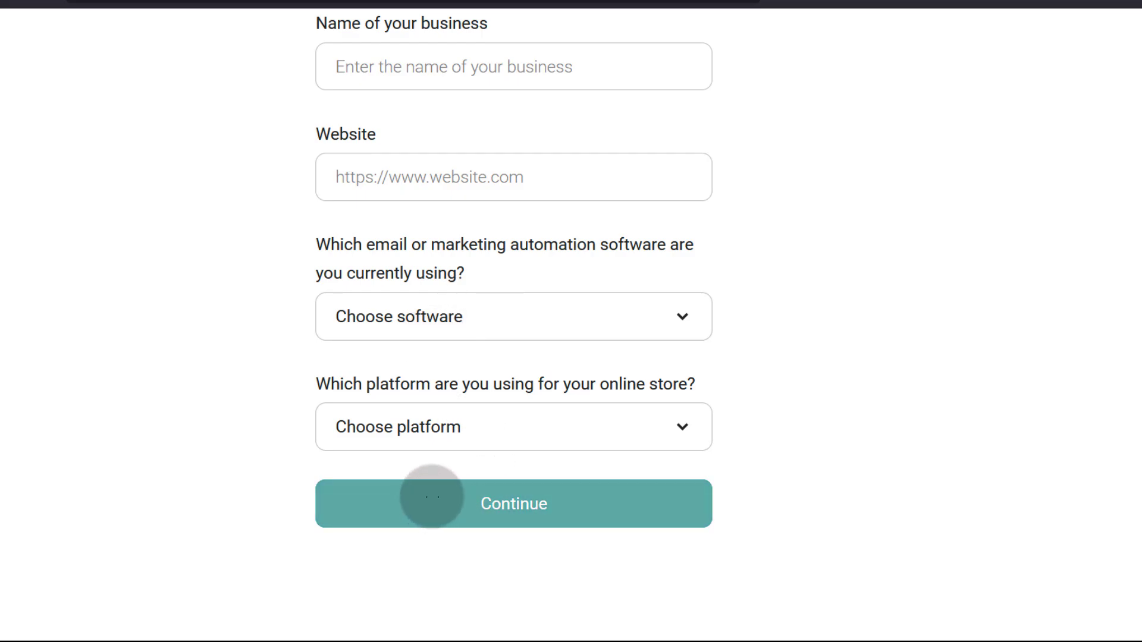
left_click(505, 502)
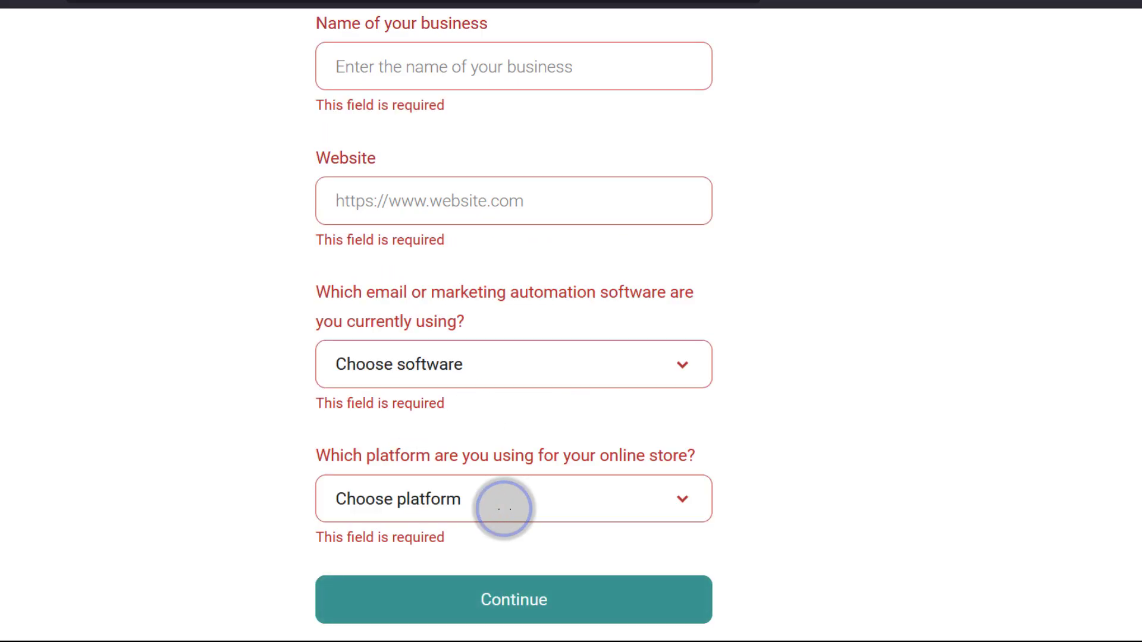
scroll(499, 464, "up", 10)
scroll(495, 404, "down", 2)
scroll(492, 390, "down", 10)
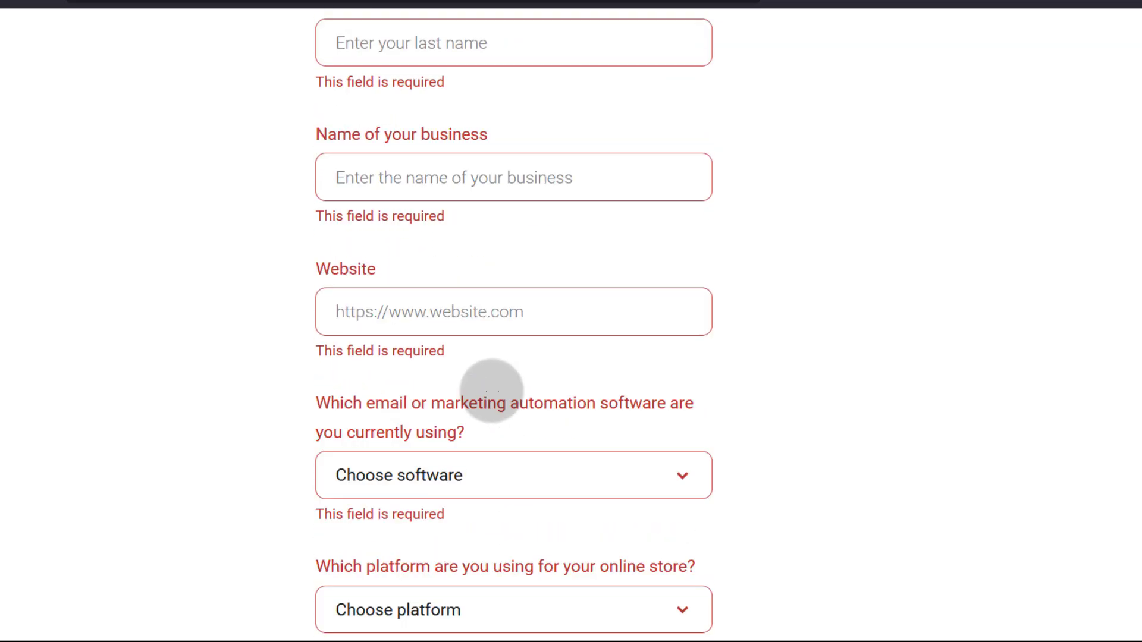
scroll(466, 409, "up", 10)
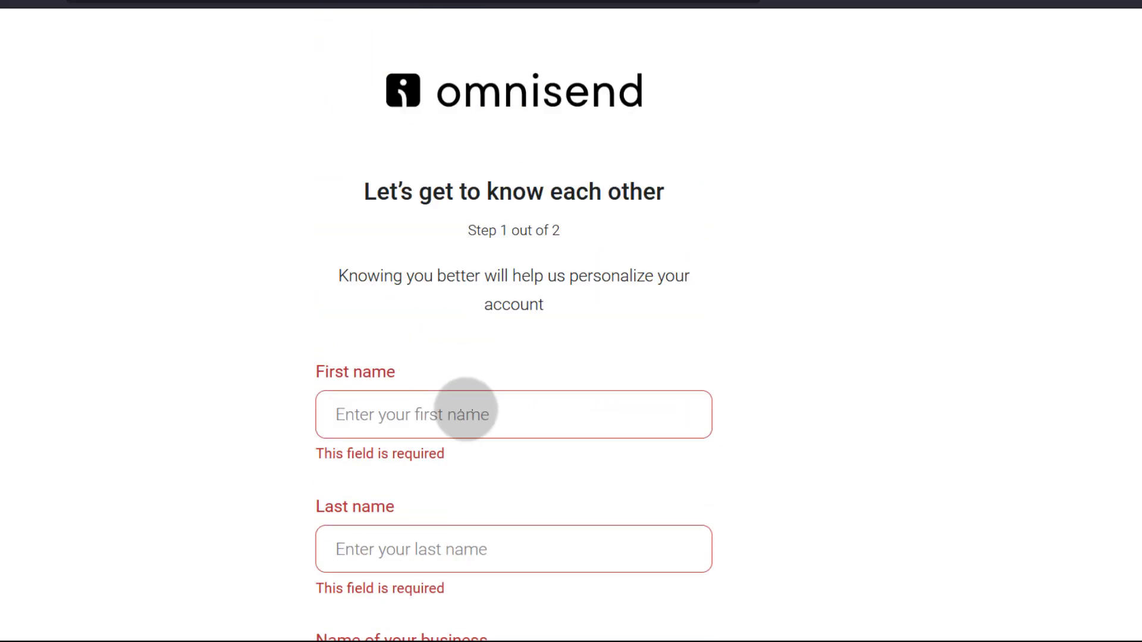
left_click(421, 417)
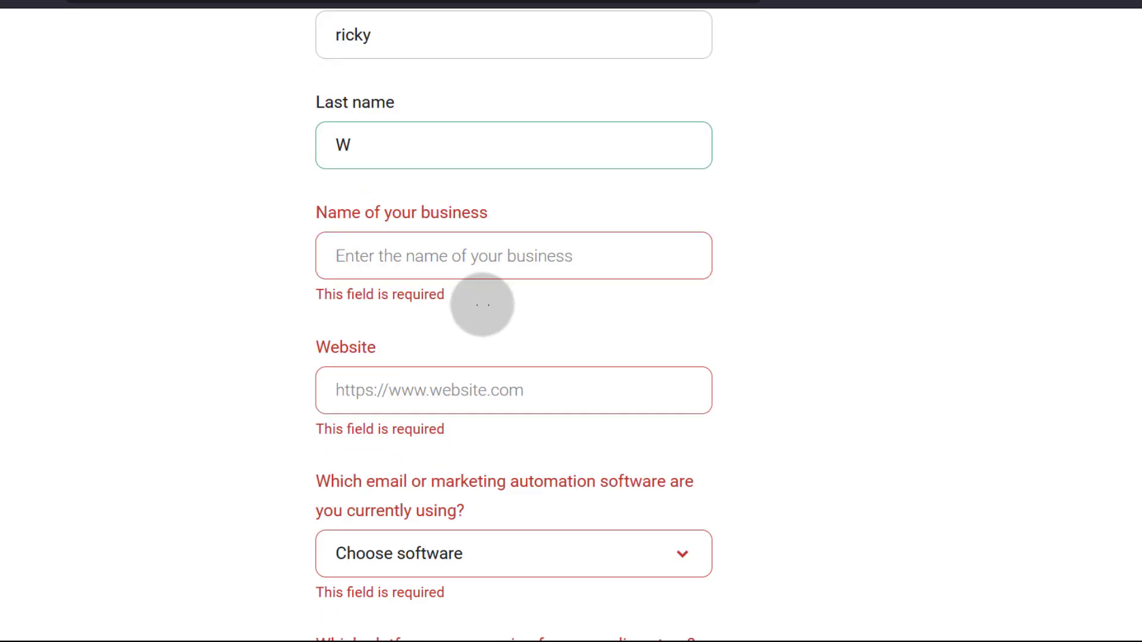
- Enter business name 'Bizanosa' and website 'bizanosa.com'
left_click(444, 258)
type("B")
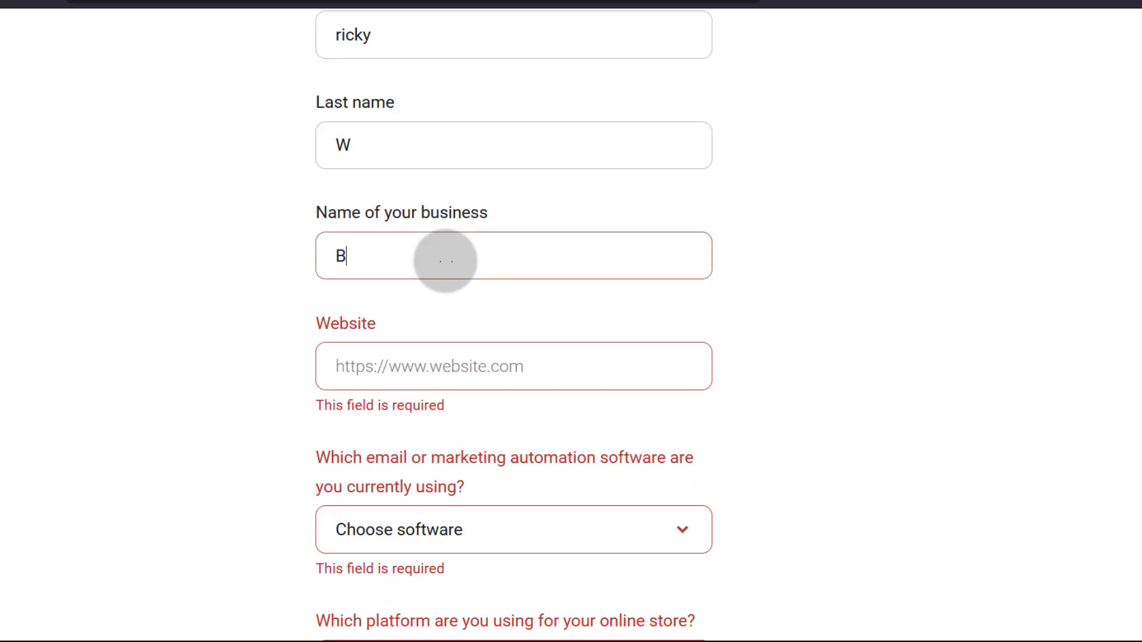
type("izanosa")
left_click(470, 359)
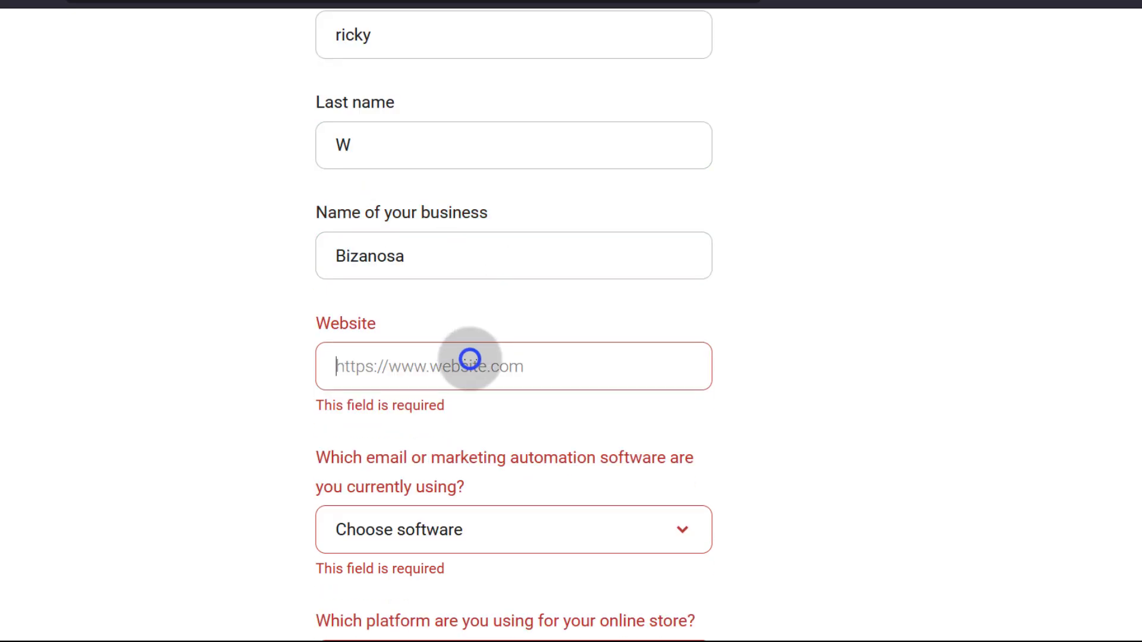
type("biza")
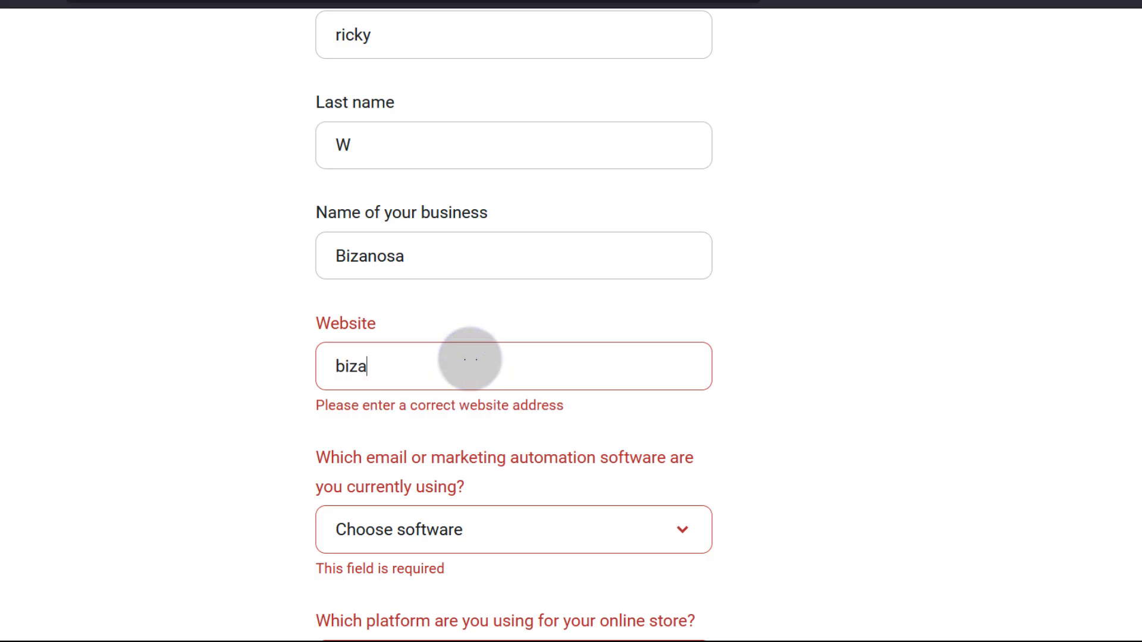
type("om")
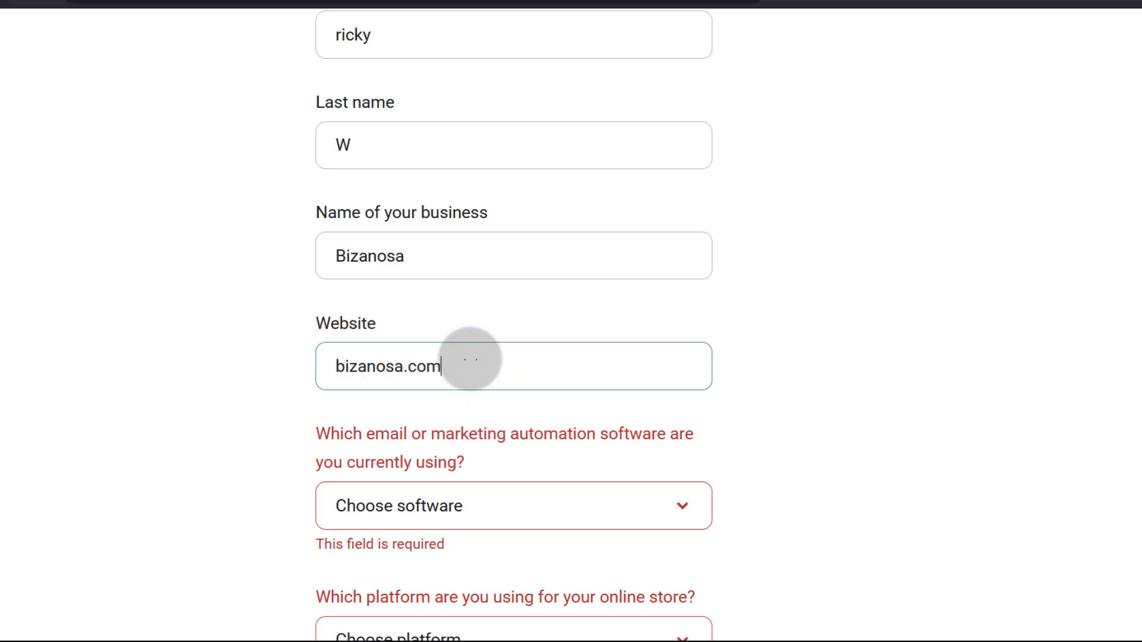
scroll(416, 291, "down", 4)
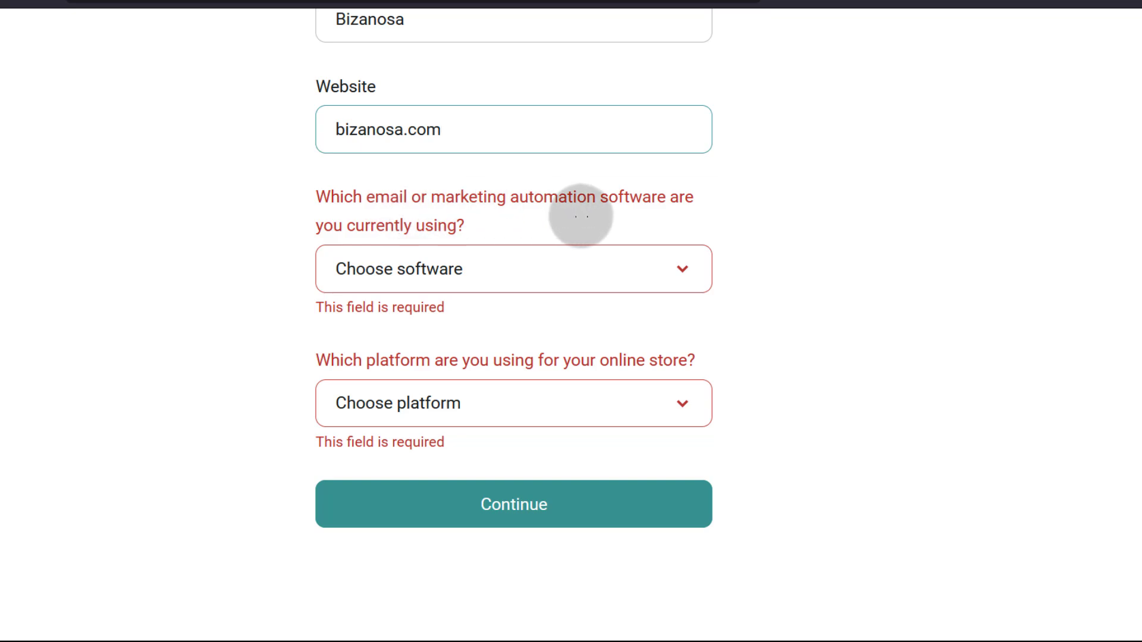
- Set the current email marketing software to Mailchimp instead of Other
left_click(602, 256)
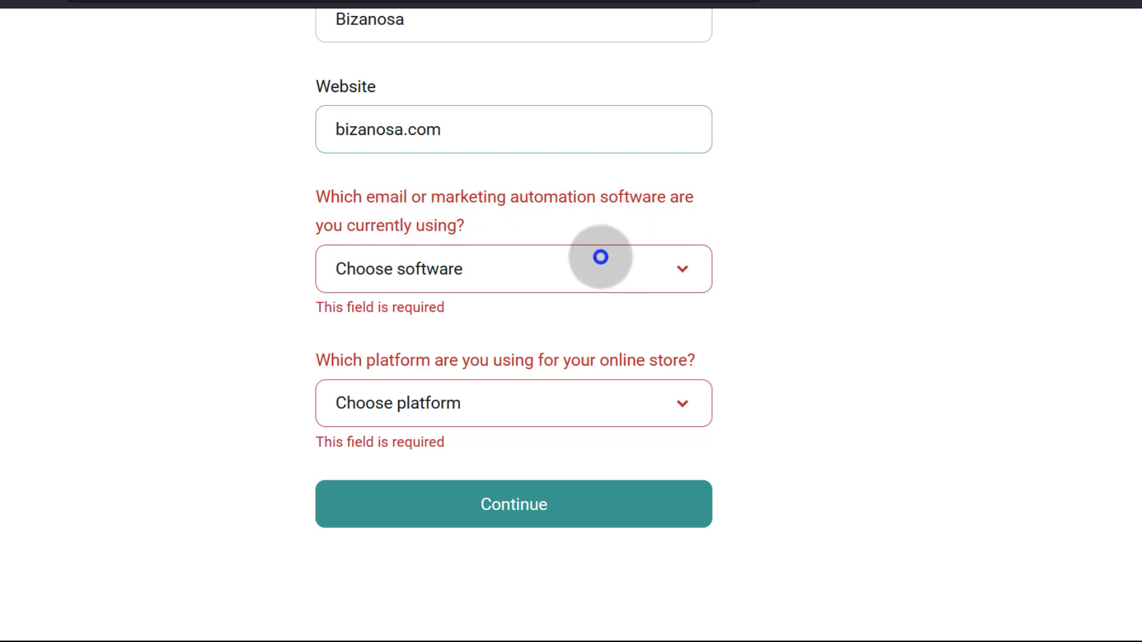
scroll(470, 380, "down", 5)
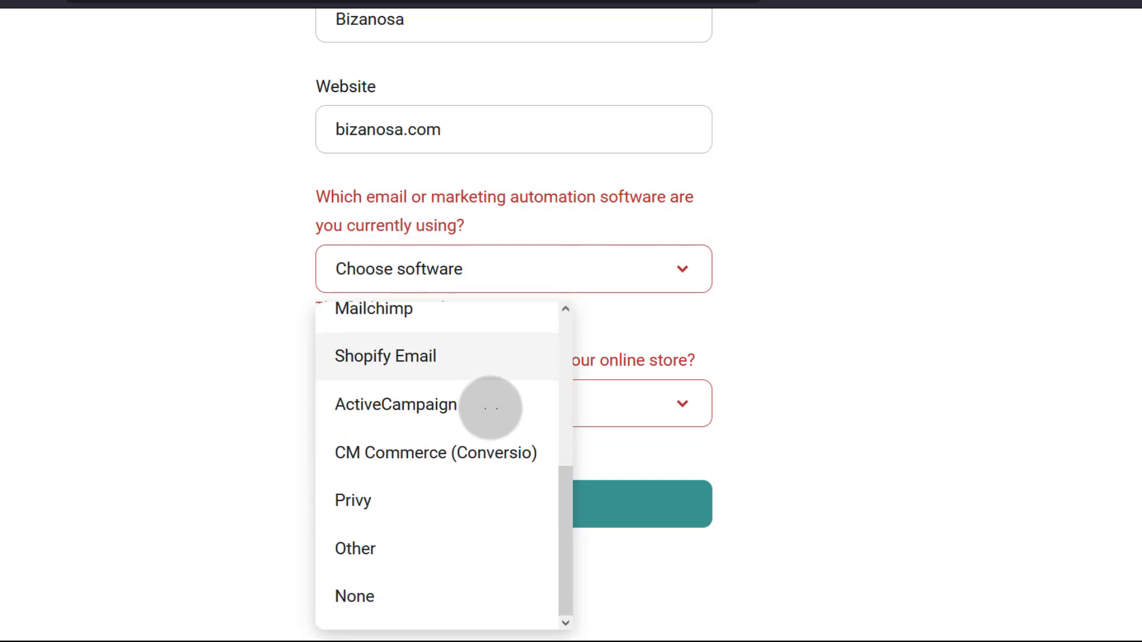
left_click(366, 543)
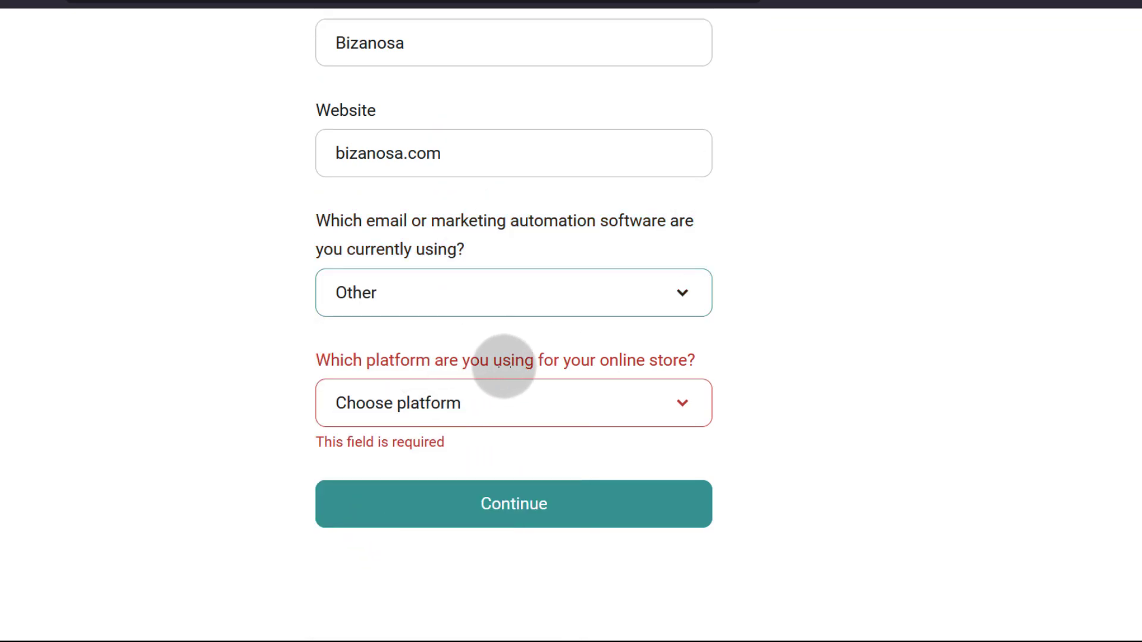
left_click(664, 288)
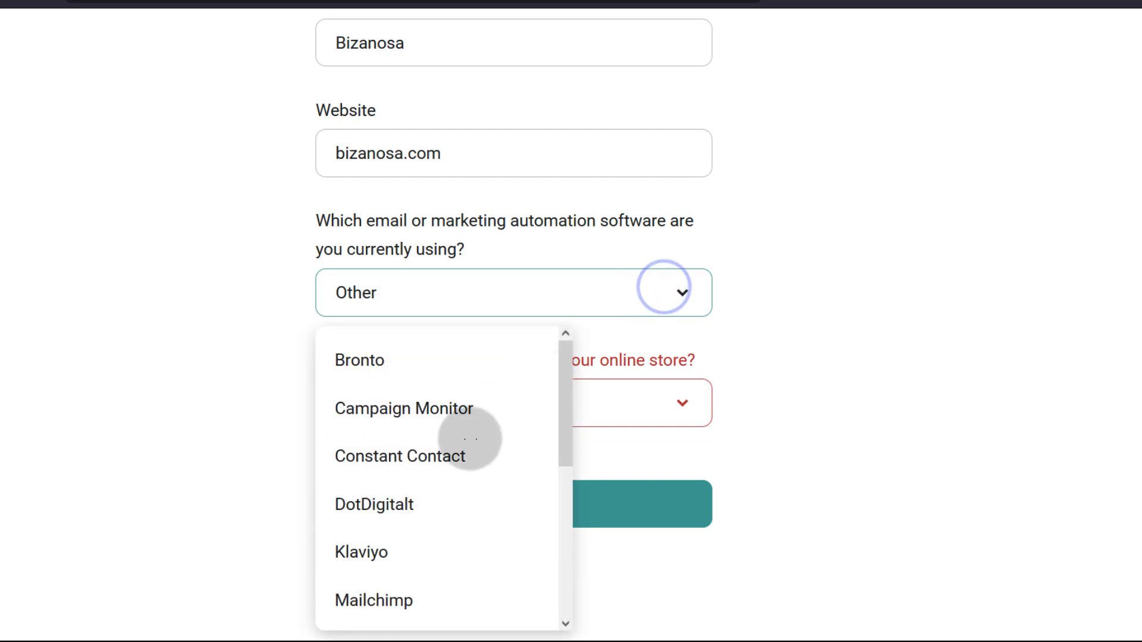
scroll(434, 453, "down", 5)
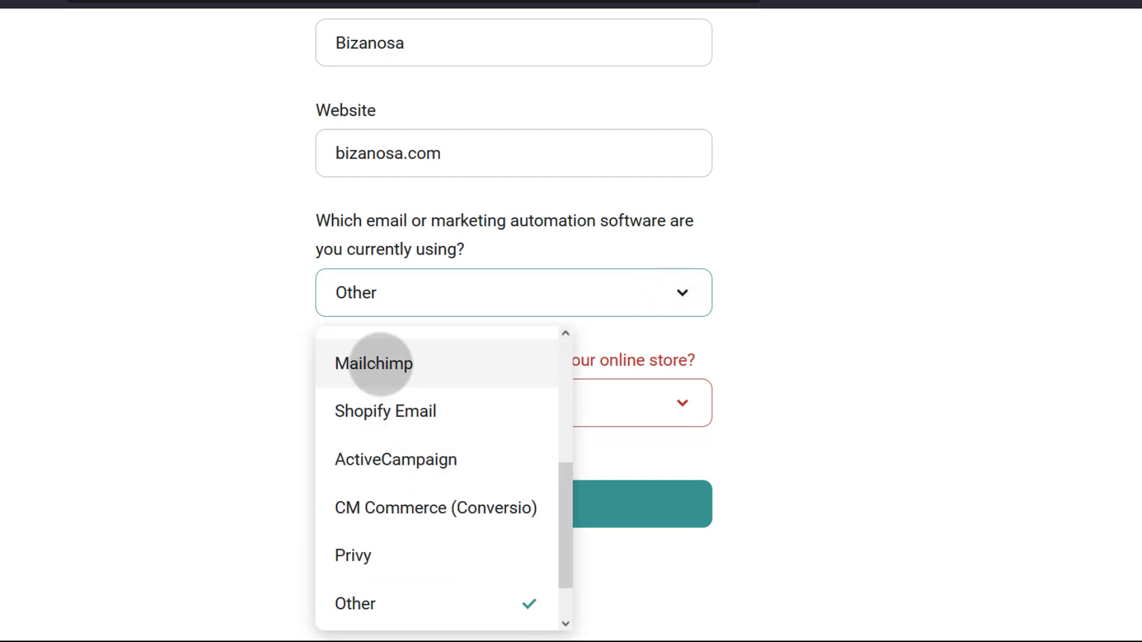
left_click(380, 364)
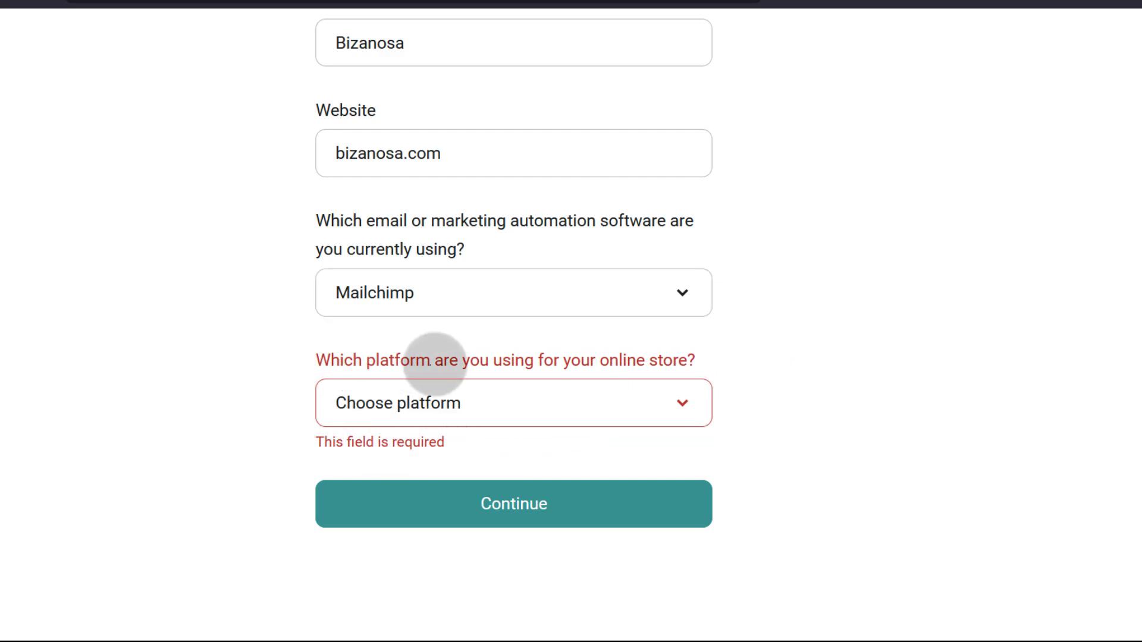
- Set the online store platform to Shopify and continue to step 2
left_click(529, 398)
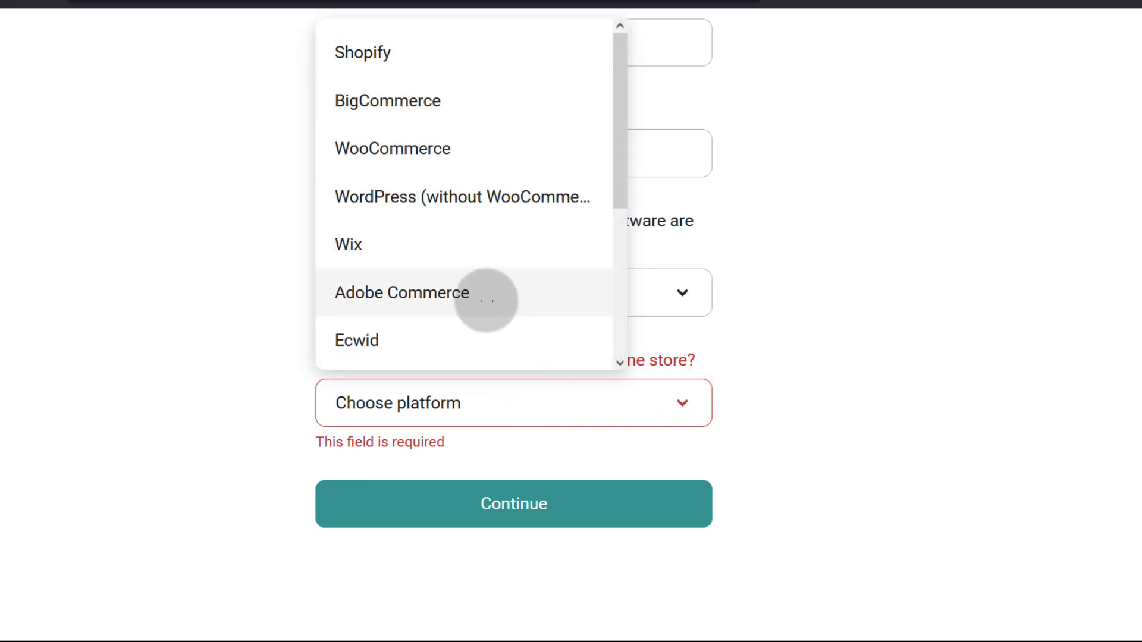
scroll(916, 327, "up", 3)
scroll(511, 355, "down", 2)
scroll(488, 387, "up", 2)
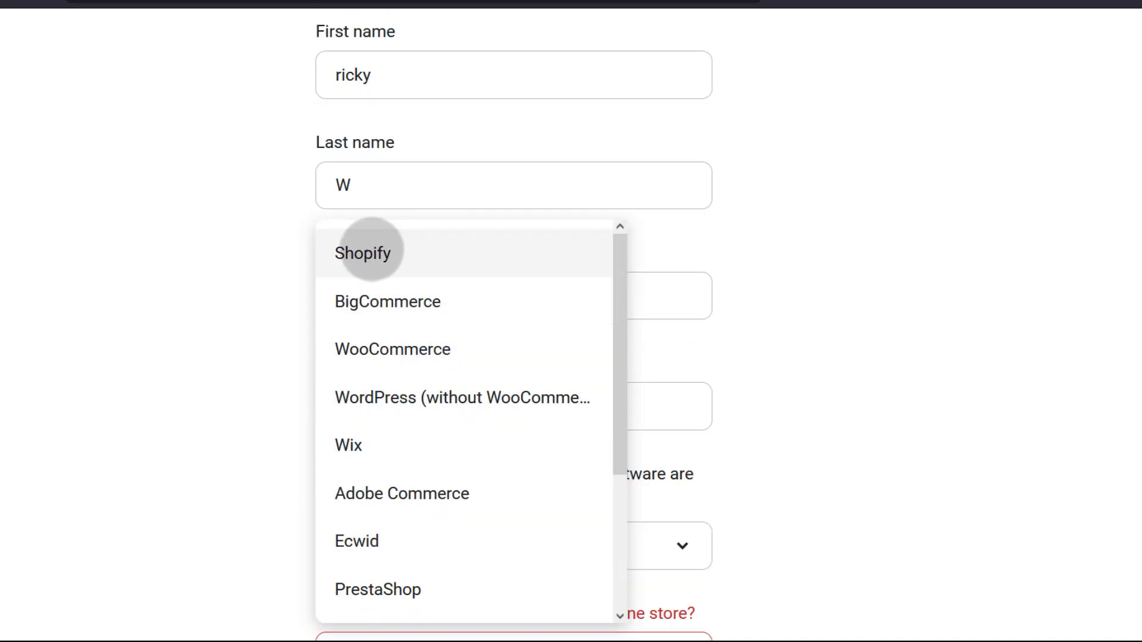
left_click(372, 249)
left_click(505, 505)
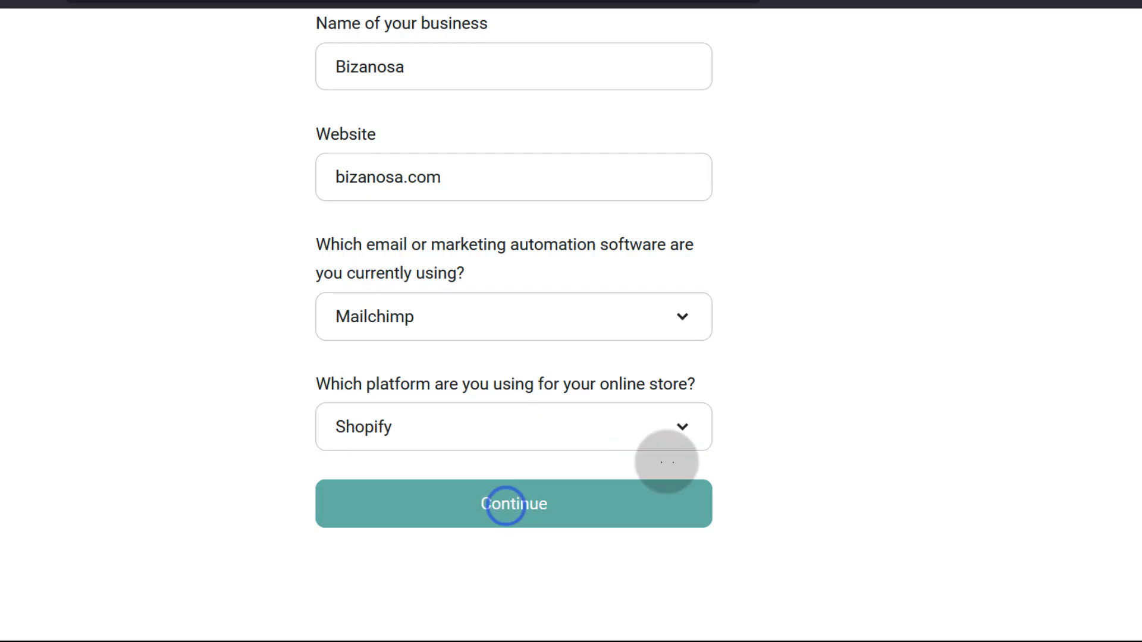